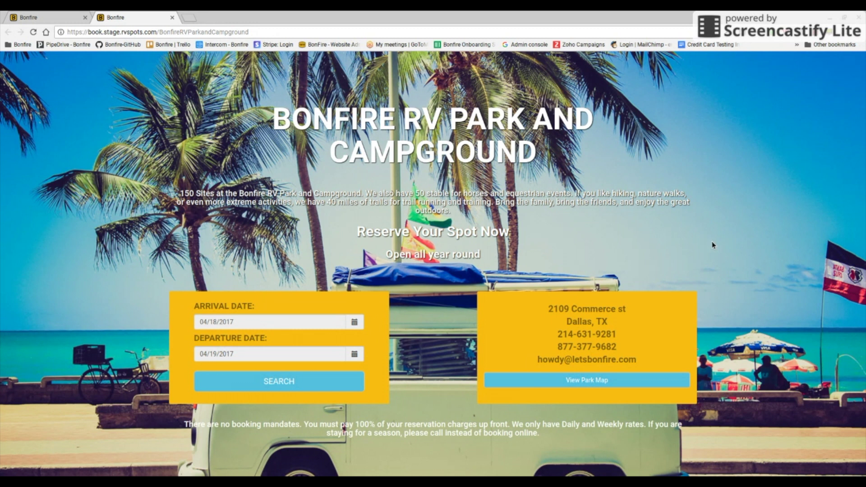
- Return to the park editor to view the uploaded beach van background image
{"action": "left_click", "coordinate": [51, 19]}
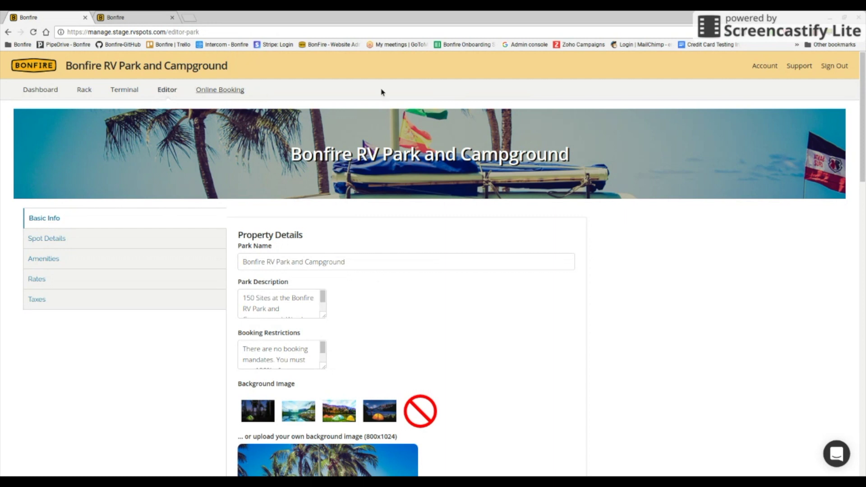
{"action": "scroll", "coordinate": [644, 298], "scroll_direction": "down", "scroll_amount": 2}
{"action": "scroll", "coordinate": [555, 283], "scroll_direction": "down", "scroll_amount": 2}
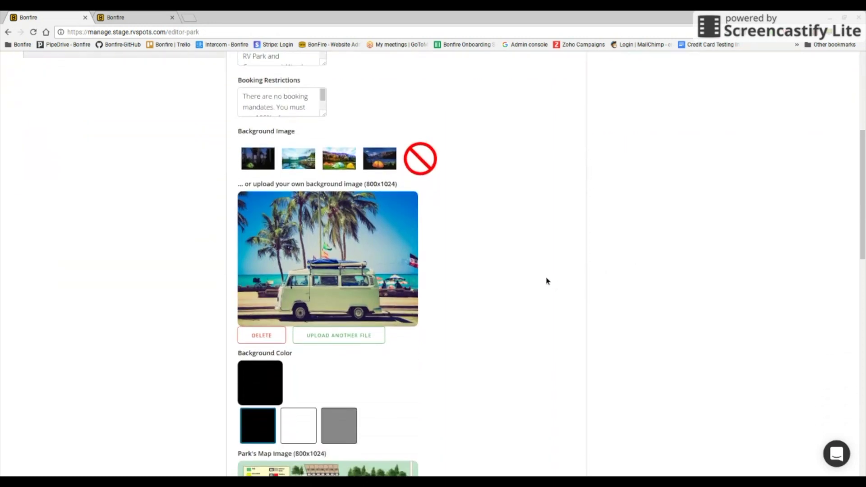
{"action": "scroll", "coordinate": [562, 280], "scroll_direction": "down", "scroll_amount": 1}
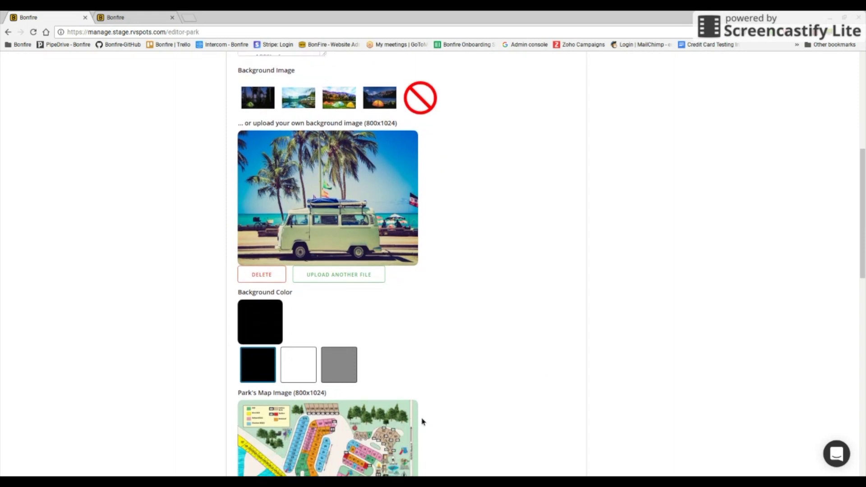